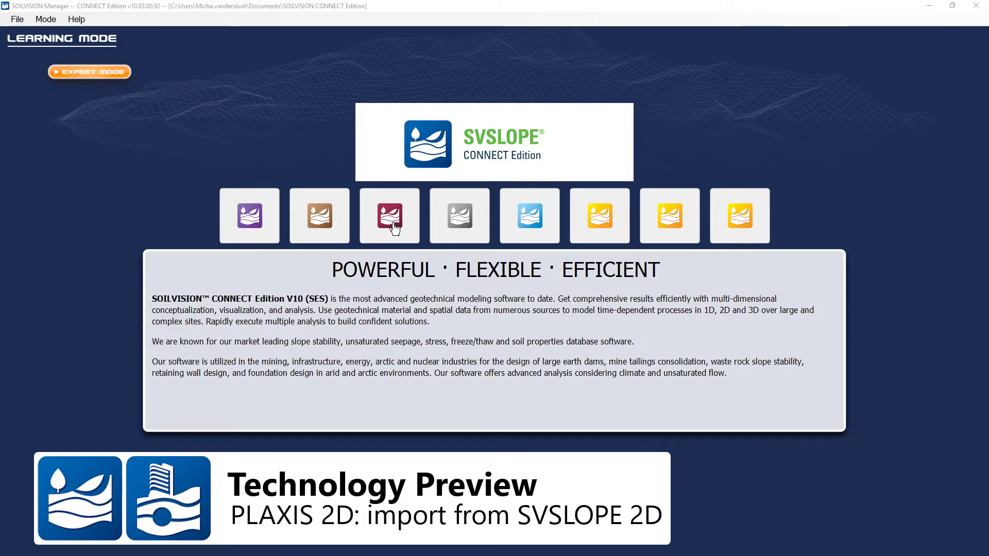
- Open SVSLOPE and review the support geometry of the grouted anchors in the Anchor_SoilSlopeB_5Anchors slope model without changing it
{"action": "left_click", "coordinate": [395, 227]}
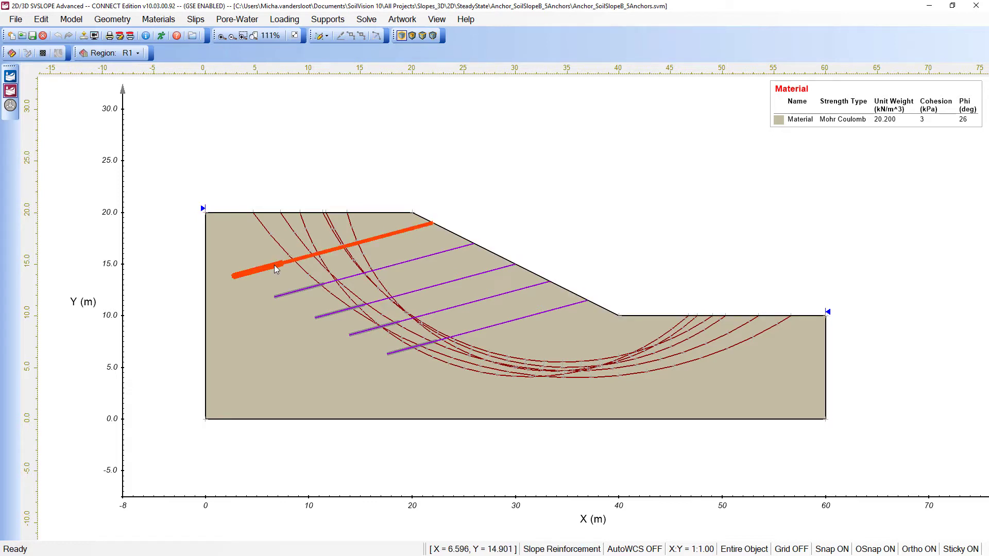
{"action": "double_click", "coordinate": [274, 268]}
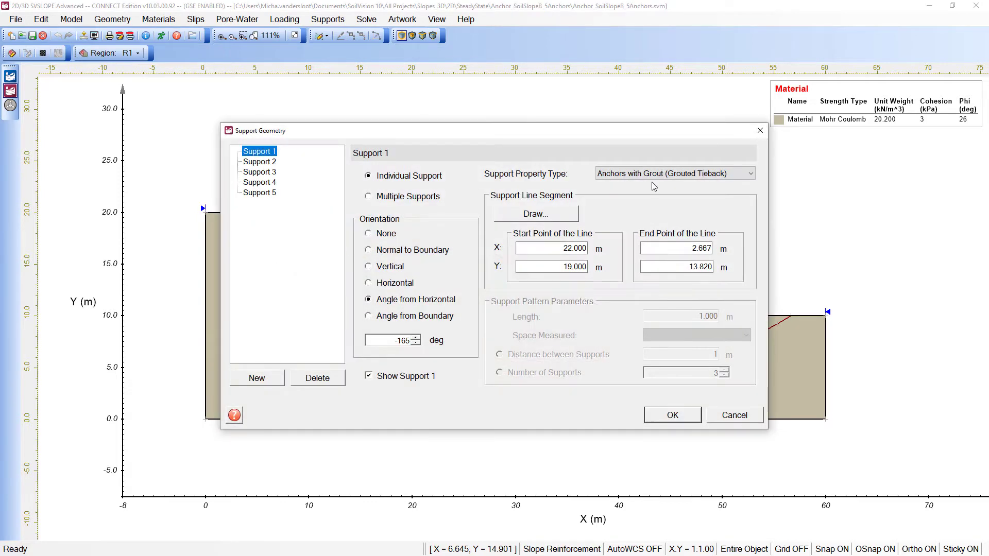
{"action": "left_click", "coordinate": [276, 161]}
{"action": "left_click", "coordinate": [737, 419]}
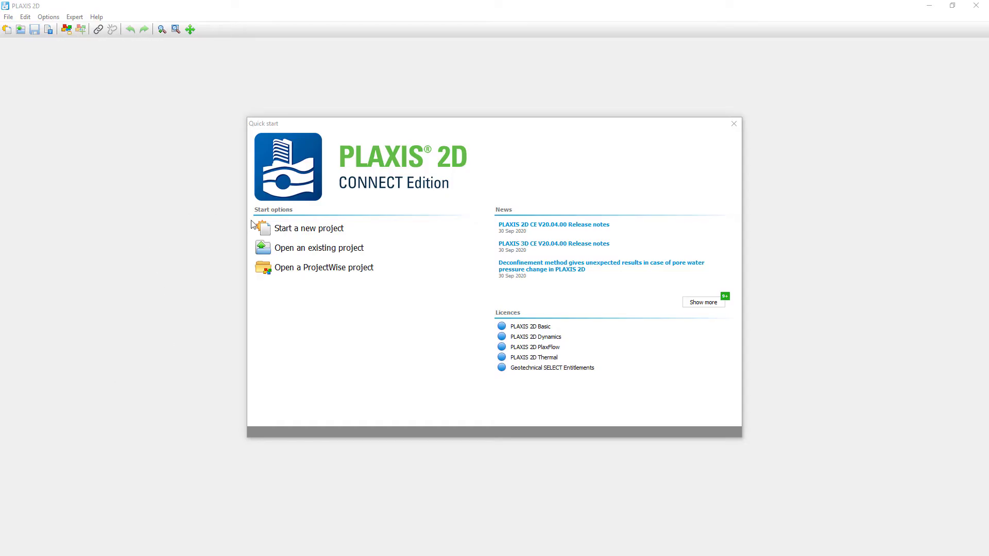
- Switch to PLAXIS 2D, create a new project with the default properties and open the SoilVision import tool
{"action": "left_click", "coordinate": [334, 230]}
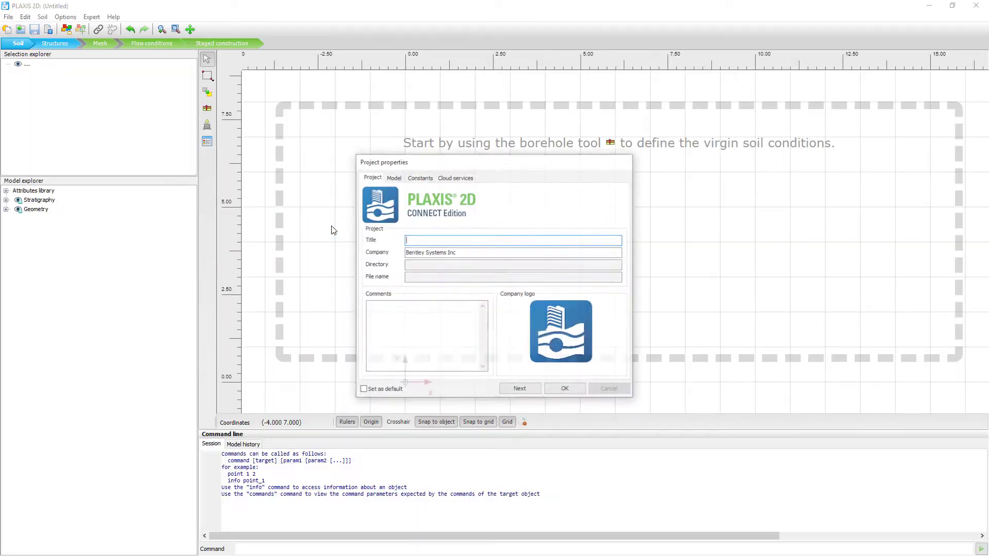
{"action": "left_click", "coordinate": [566, 389]}
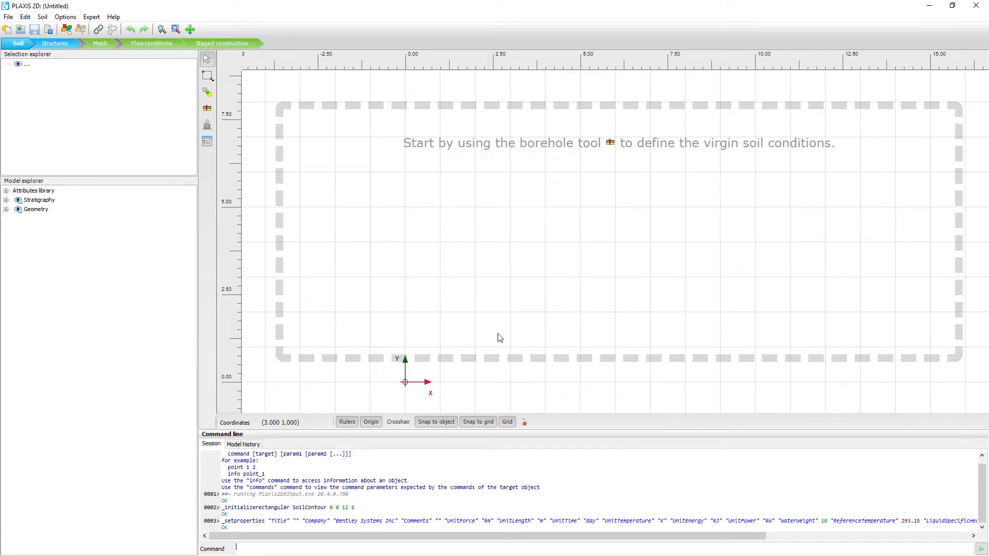
{"action": "left_click", "coordinate": [8, 17]}
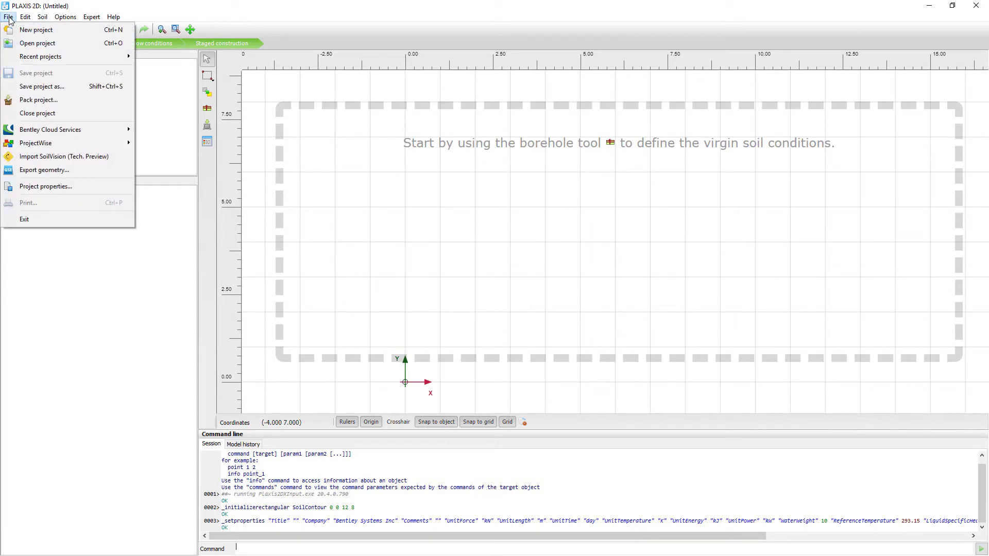
{"action": "left_click", "coordinate": [64, 156]}
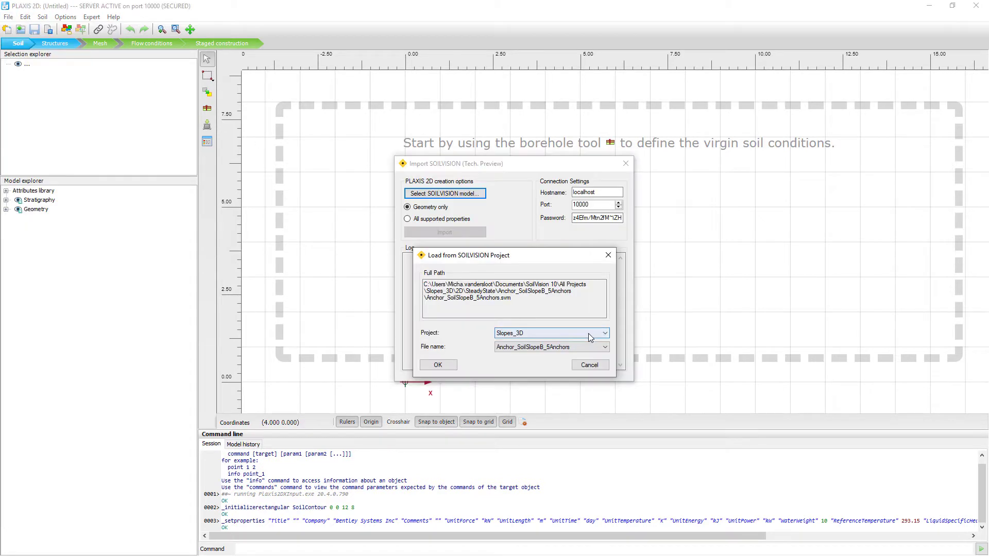
- Load Anchor_SoilSlopeB_5Anchors from the Slopes_3D project and import it with the Geometry only option
{"action": "left_click", "coordinate": [590, 335]}
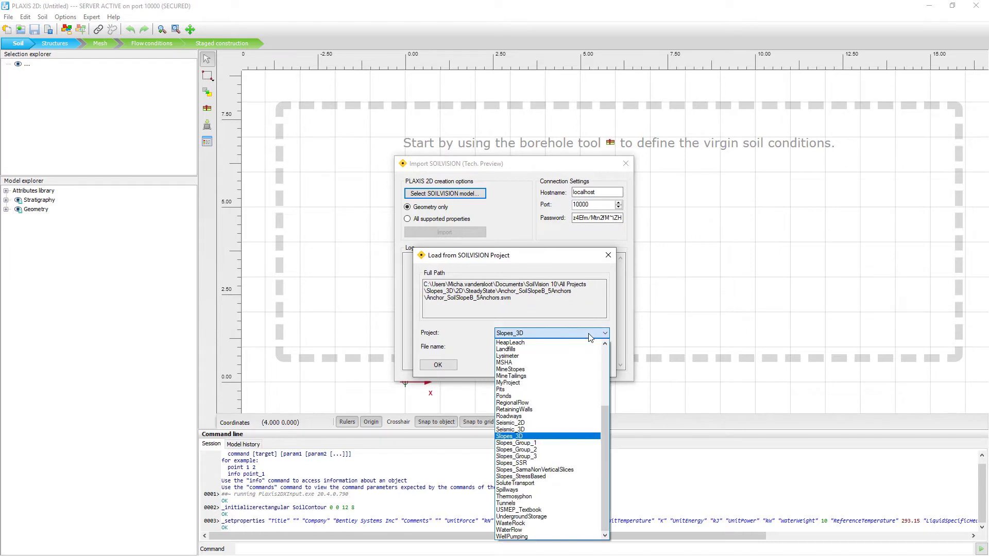
{"action": "left_click", "coordinate": [591, 335]}
{"action": "left_click", "coordinate": [590, 348]}
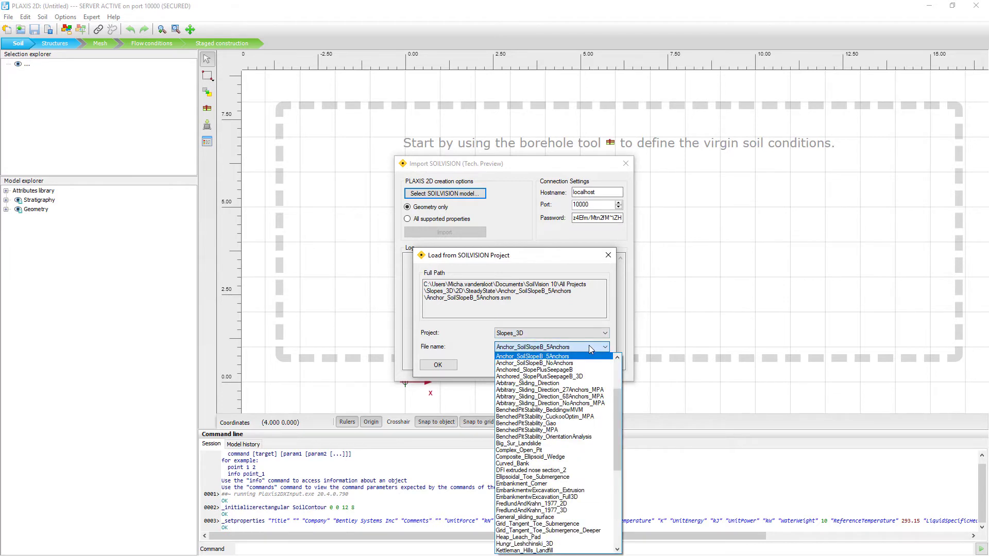
{"action": "left_click", "coordinate": [589, 347]}
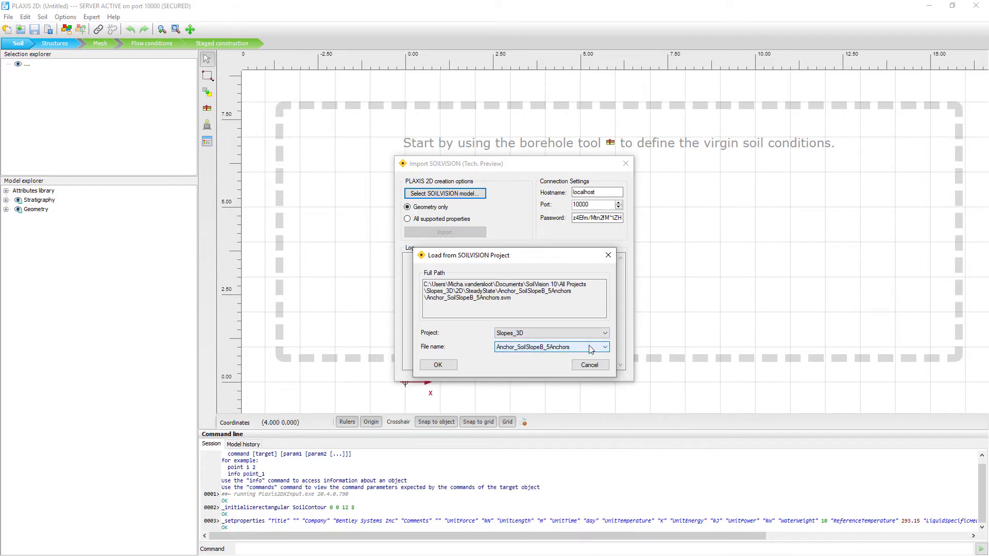
{"action": "left_click", "coordinate": [446, 366]}
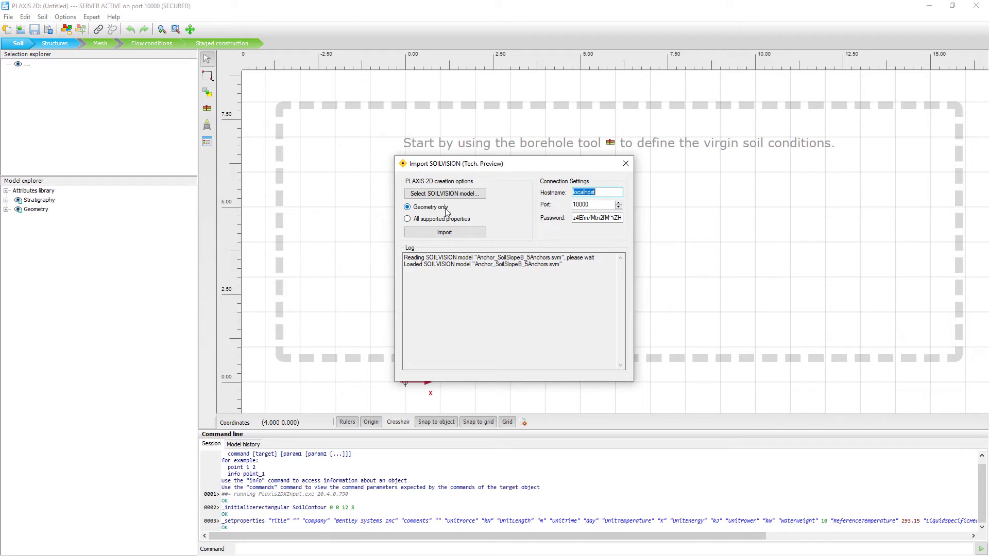
{"action": "left_click", "coordinate": [449, 232]}
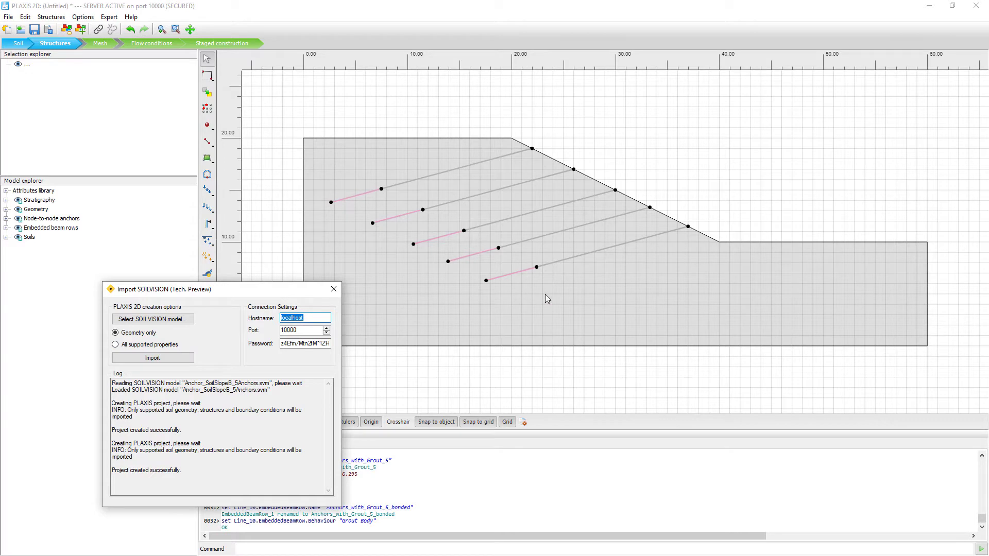
- Import the five-anchor slope model again with all supported properties
{"action": "left_click", "coordinate": [116, 345]}
{"action": "left_click", "coordinate": [177, 358]}
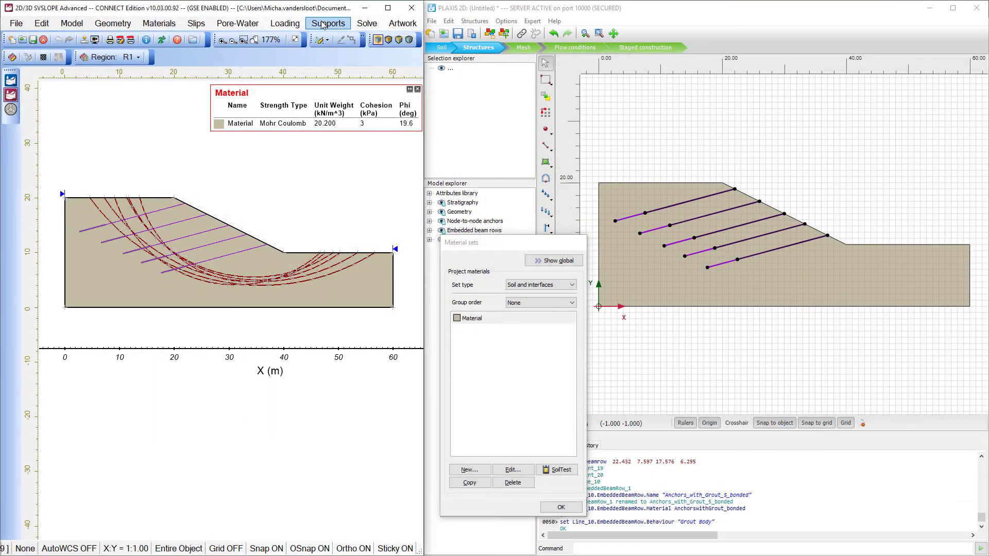
- Open the support type manager in SVSLOPE and show the embedded beam row material sets in PLAXIS 2D for comparison
{"action": "left_click", "coordinate": [323, 25]}
{"action": "left_click", "coordinate": [332, 37]}
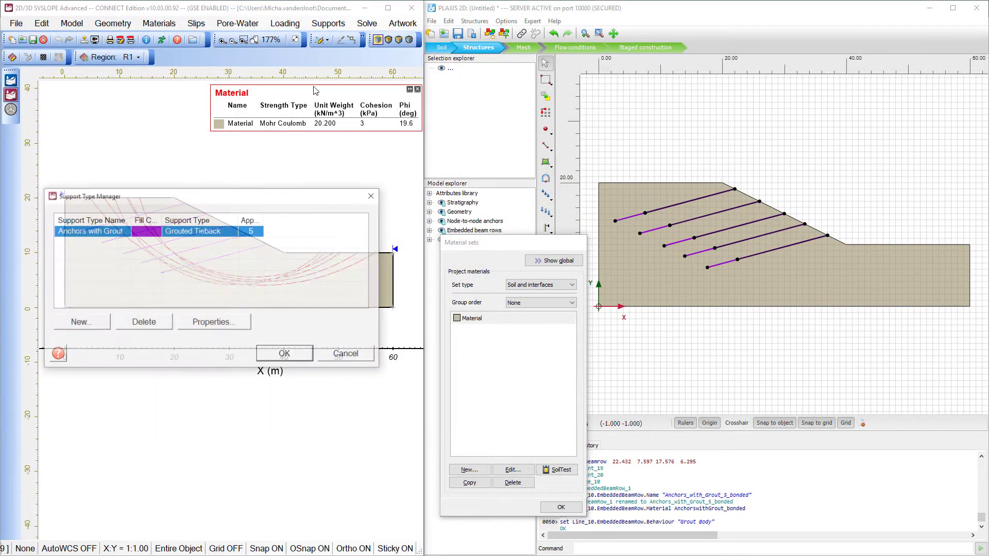
{"action": "left_click_drag", "start_coordinate": [233, 199], "coordinate": [249, 353]}
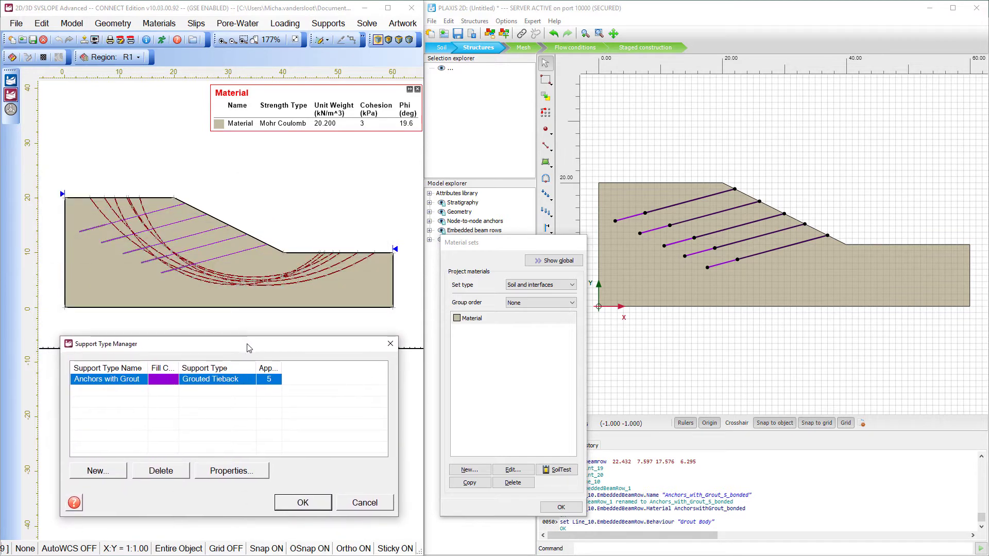
{"action": "left_click", "coordinate": [530, 285]}
{"action": "left_click", "coordinate": [529, 314]}
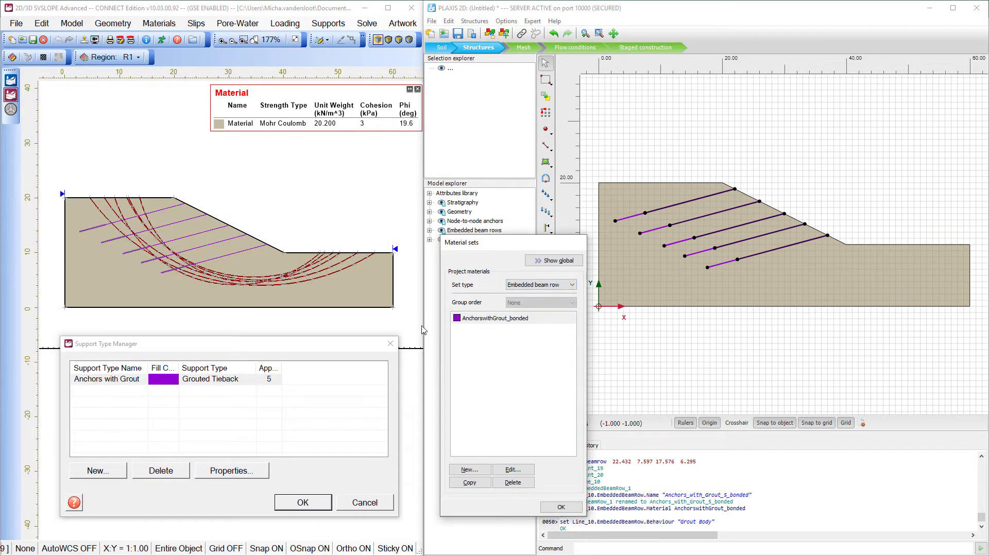
- Examine the bond strength and bond length settings of the Anchors with Grout support type in SVSLOPE
{"action": "left_click", "coordinate": [205, 384]}
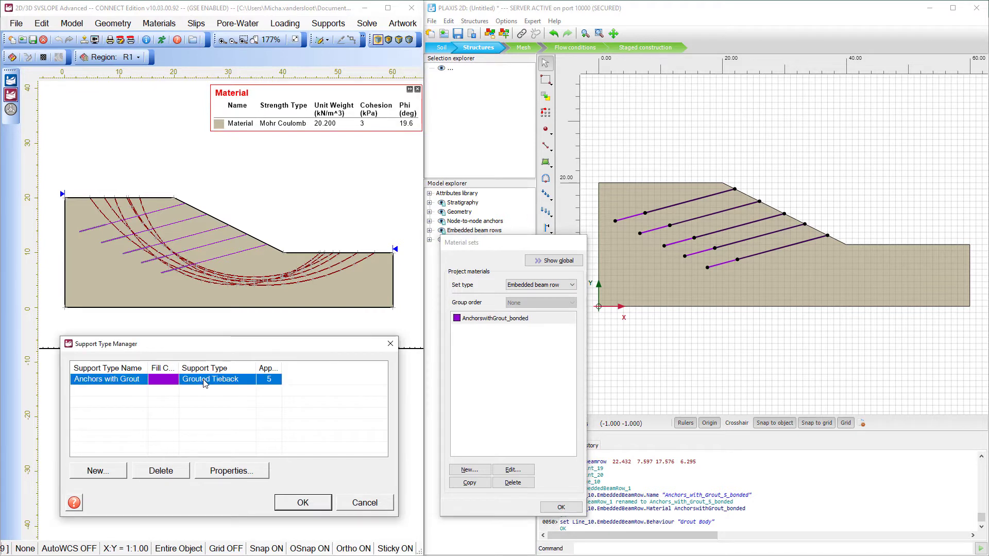
{"action": "left_click", "coordinate": [240, 470]}
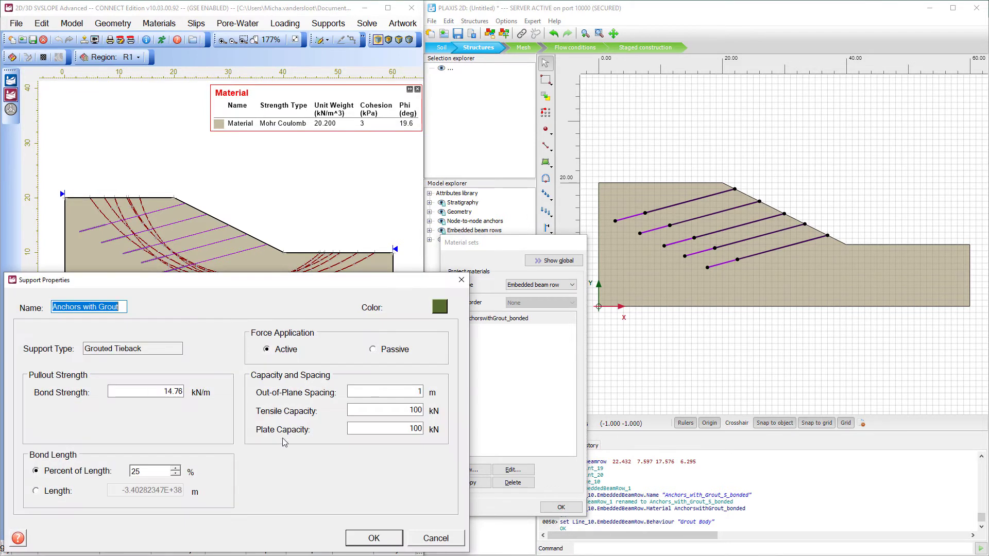
{"action": "double_click", "coordinate": [172, 391]}
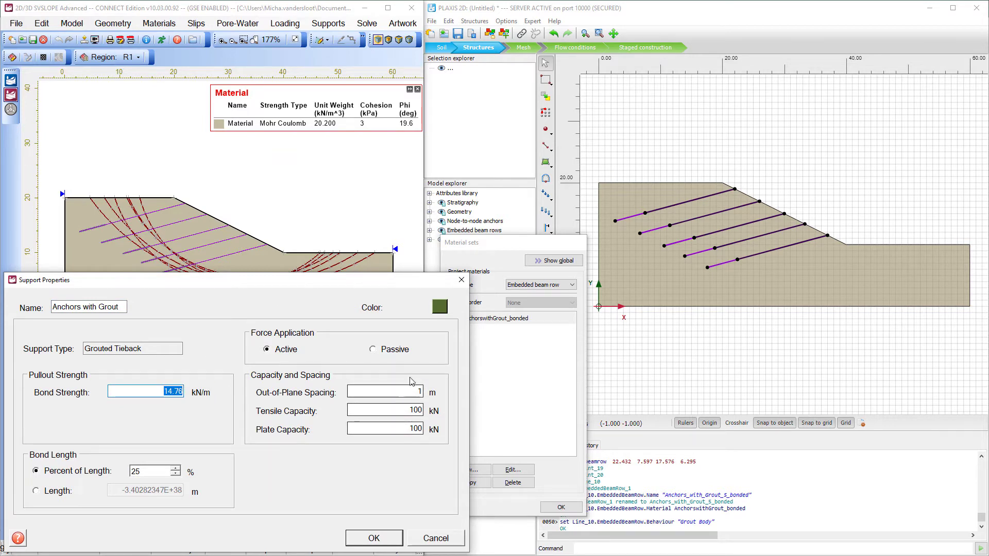
{"action": "left_click", "coordinate": [164, 472]}
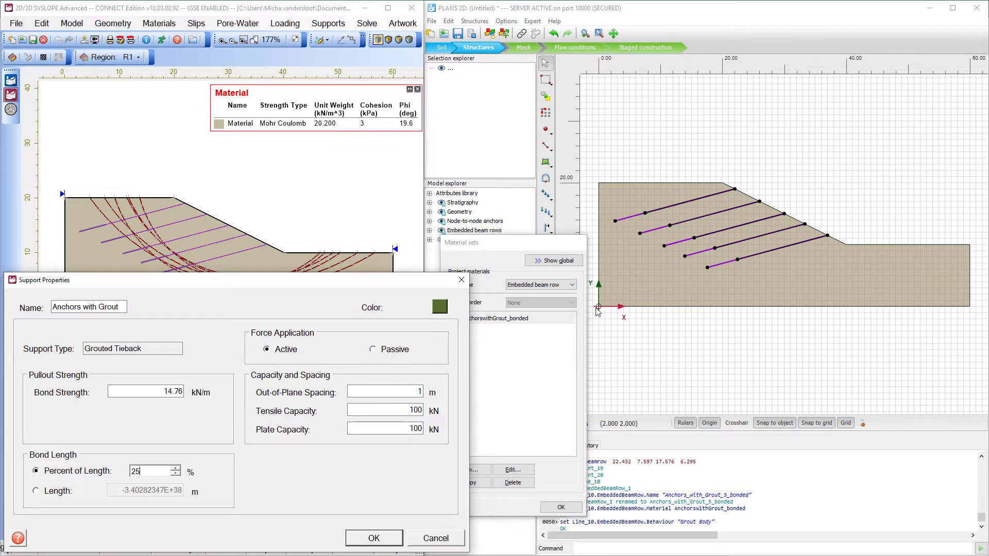
- Check the axial skin resistance and Np of the AnchorswithGrout_bonded material set in PLAXIS 2D, leaving it unchanged
{"action": "left_click", "coordinate": [526, 318]}
{"action": "double_click", "coordinate": [525, 318]}
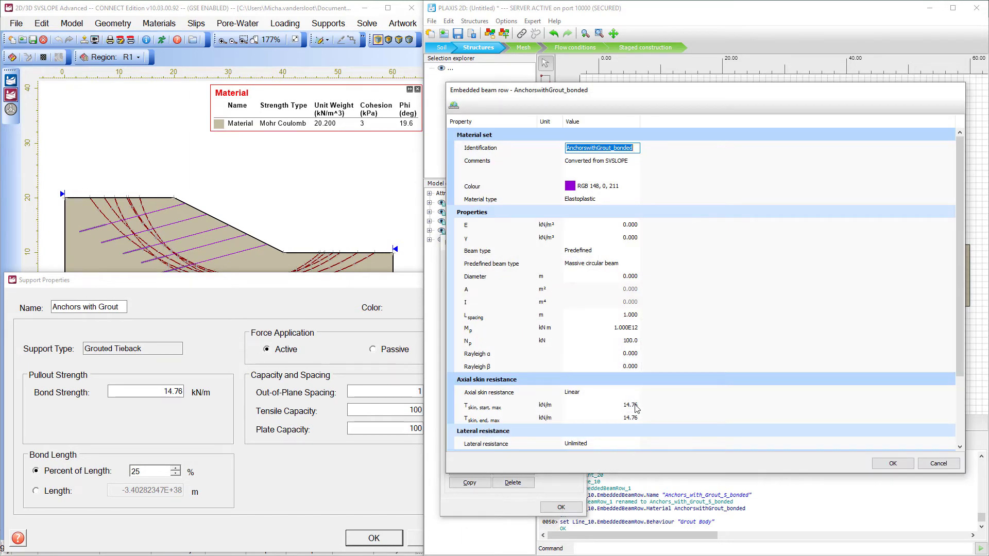
{"action": "left_click", "coordinate": [617, 405]}
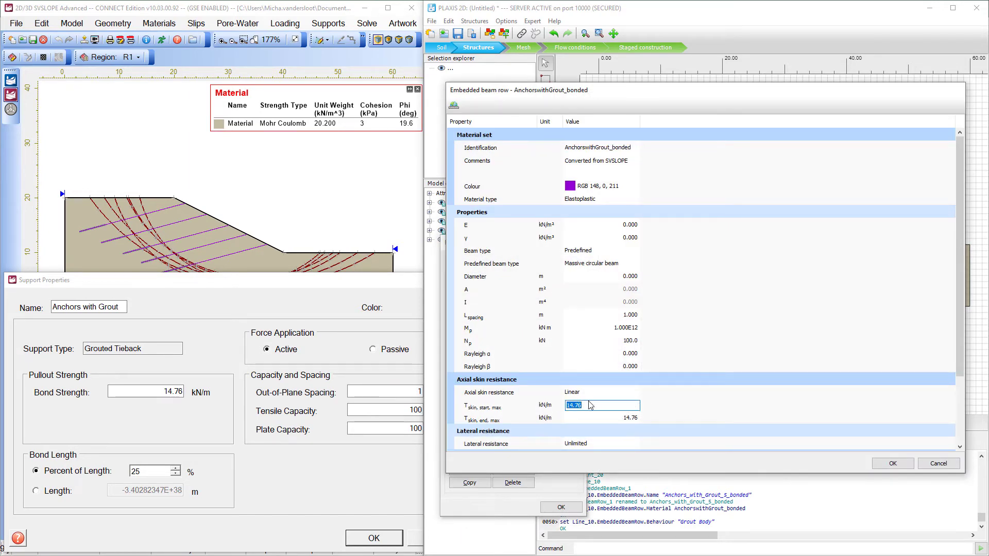
{"action": "left_click", "coordinate": [632, 342]}
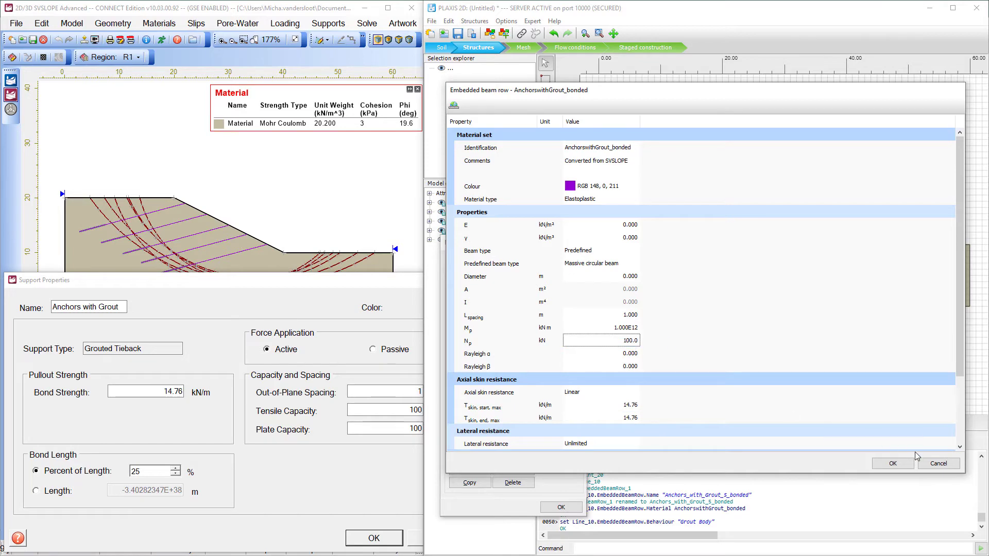
{"action": "left_click", "coordinate": [934, 463]}
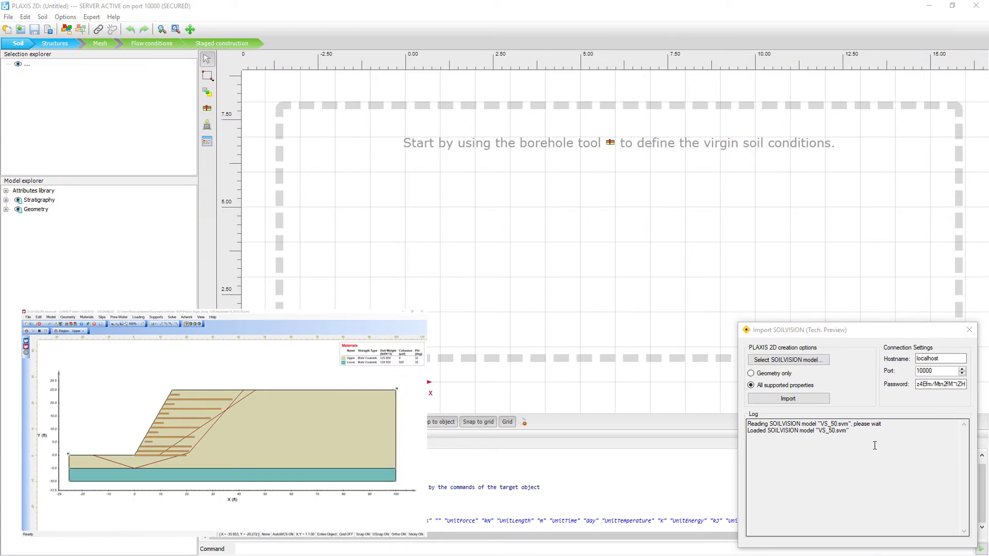
- Import the VS_50.svm model into the empty PLAXIS 2D project with all supported properties
{"action": "left_click", "coordinate": [795, 399]}
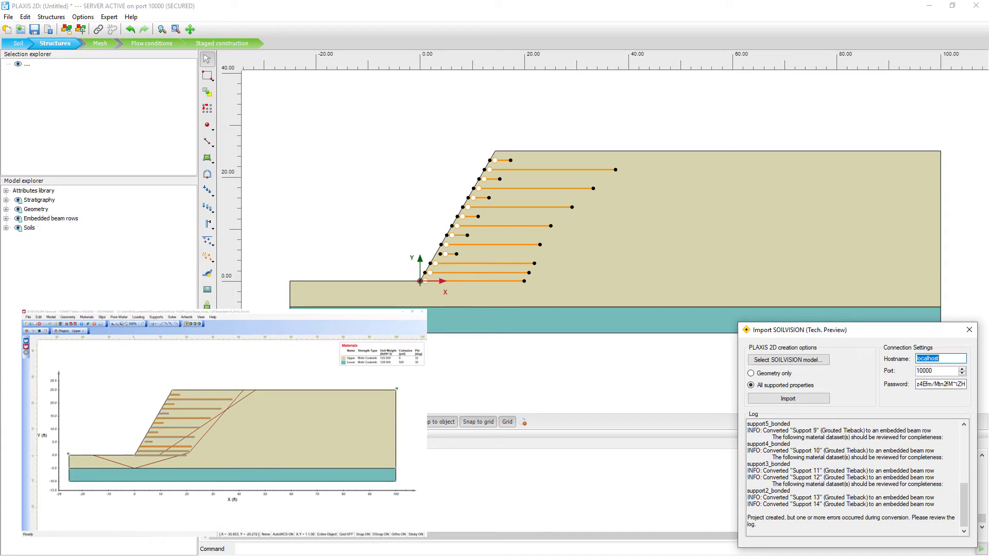
{"action": "left_click", "coordinate": [236, 548]}
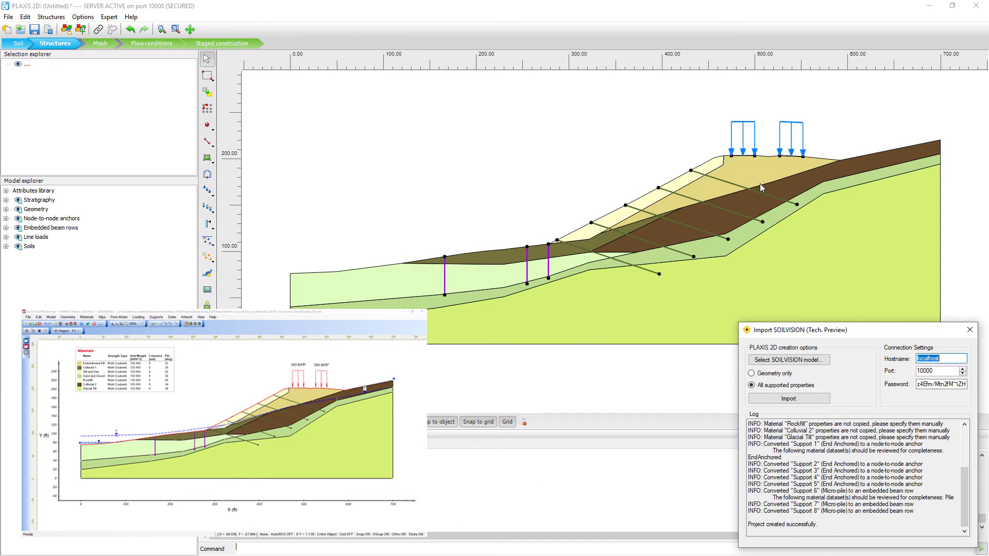
- Inspect the imported node-to-node anchors, the vertical piles and the two line loads on the embankment crest
{"action": "left_click", "coordinate": [766, 196]}
{"action": "left_click", "coordinate": [741, 215]}
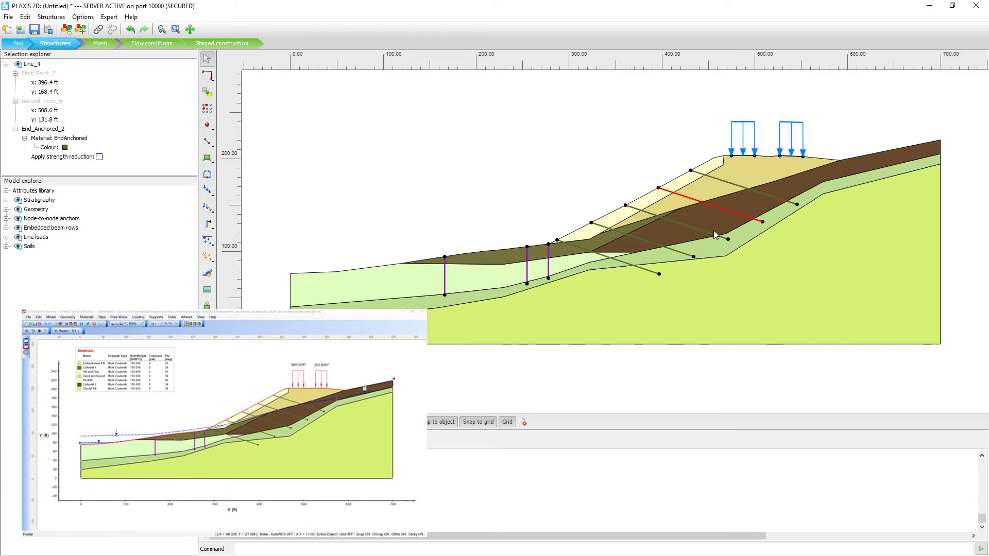
{"action": "left_click", "coordinate": [707, 232]}
{"action": "left_click", "coordinate": [676, 250]}
{"action": "left_click", "coordinate": [527, 269]}
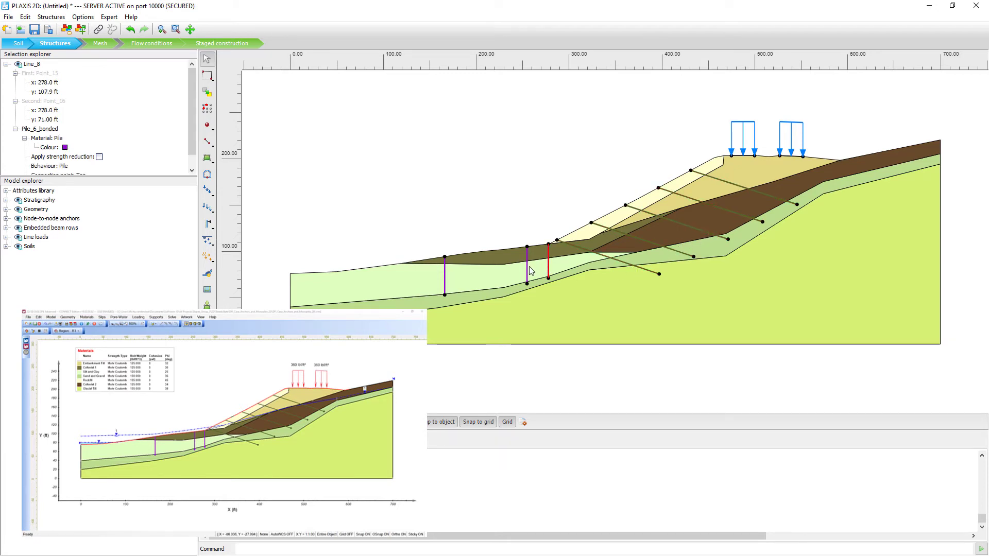
{"action": "left_click", "coordinate": [446, 276]}
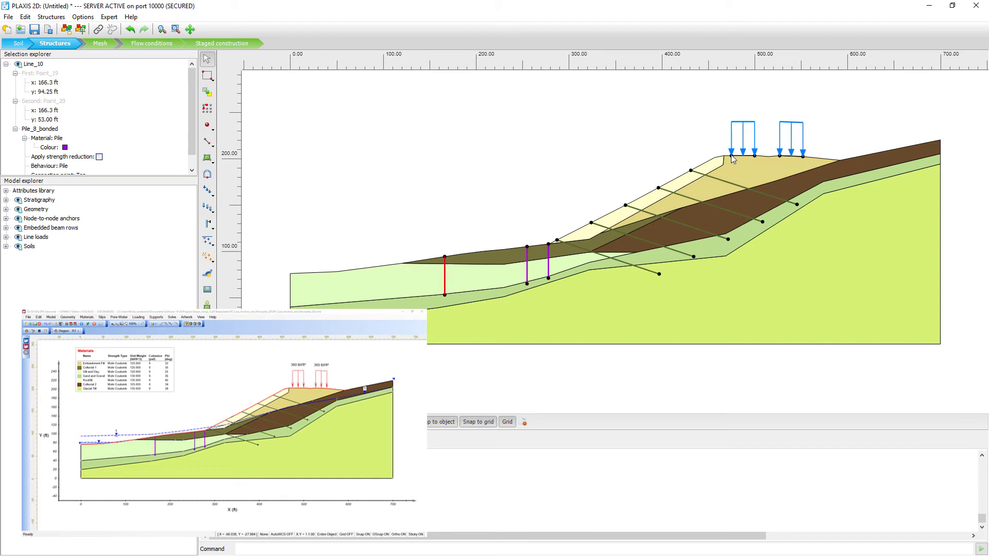
{"action": "left_click", "coordinate": [747, 158]}
{"action": "left_click", "coordinate": [791, 156]}
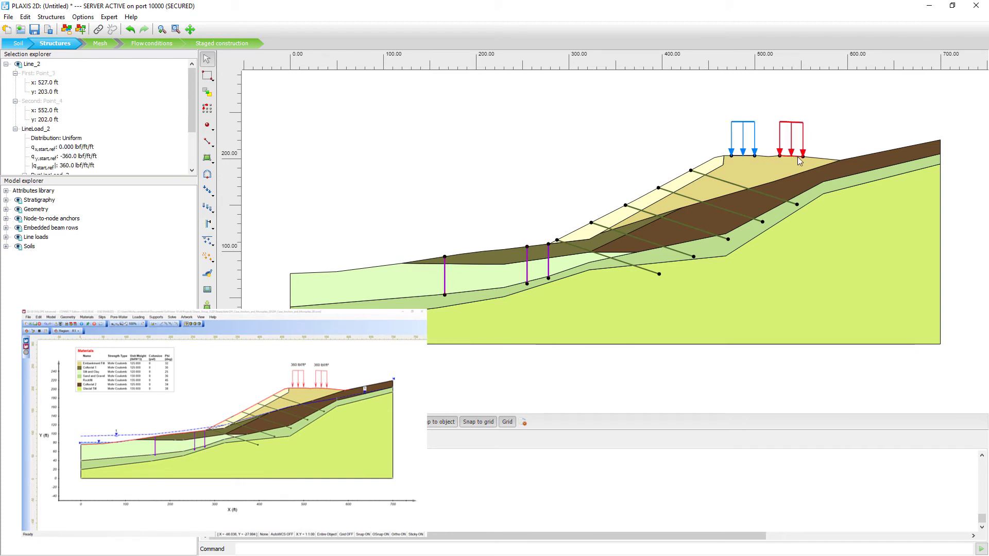
{"action": "left_click", "coordinate": [822, 151]}
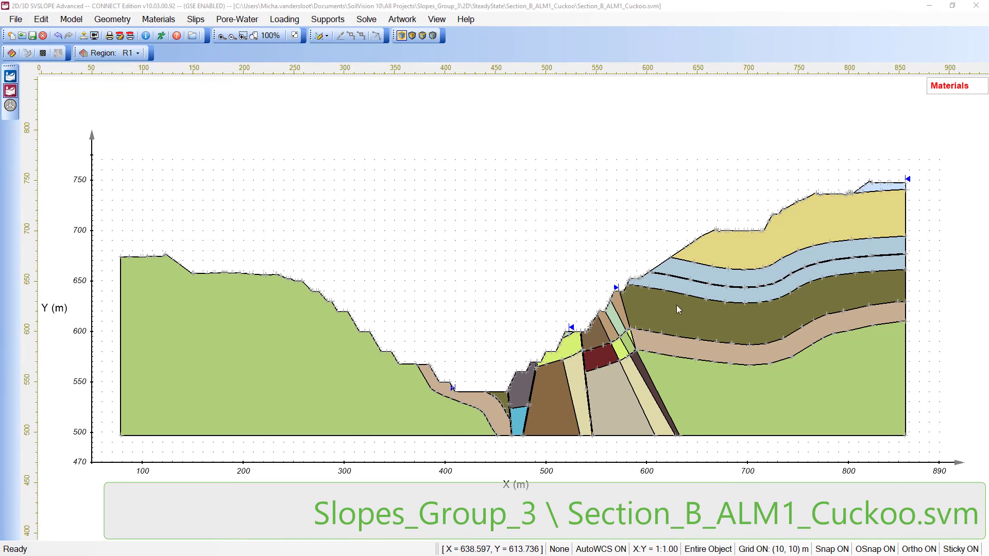
- Examine the soil layers around the pit slope of the Section_B_ALM1_Cuckoo model in SVSLOPE
{"action": "scroll", "coordinate": [546, 375], "scroll_direction": "up", "scroll_amount": 5}
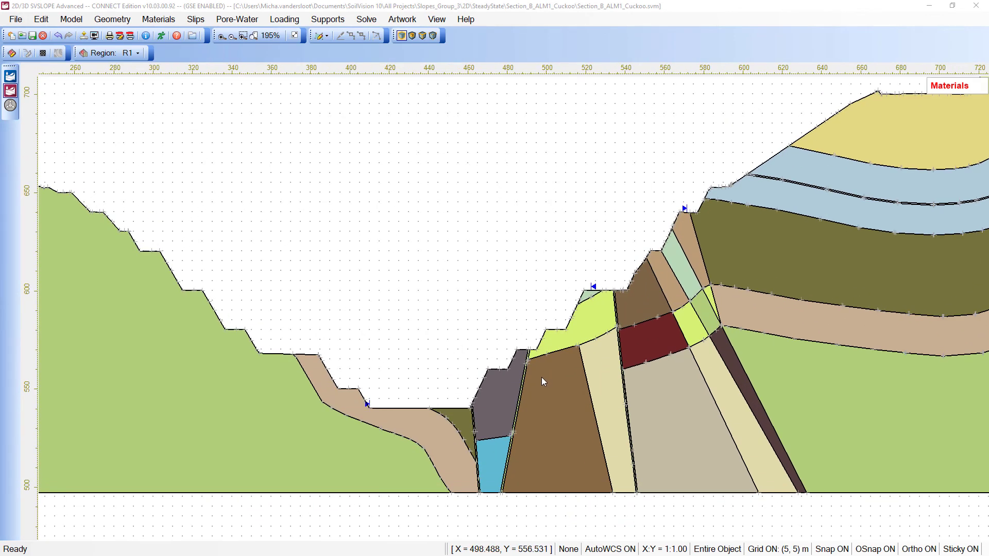
{"action": "scroll", "coordinate": [539, 386], "scroll_direction": "down", "scroll_amount": 5}
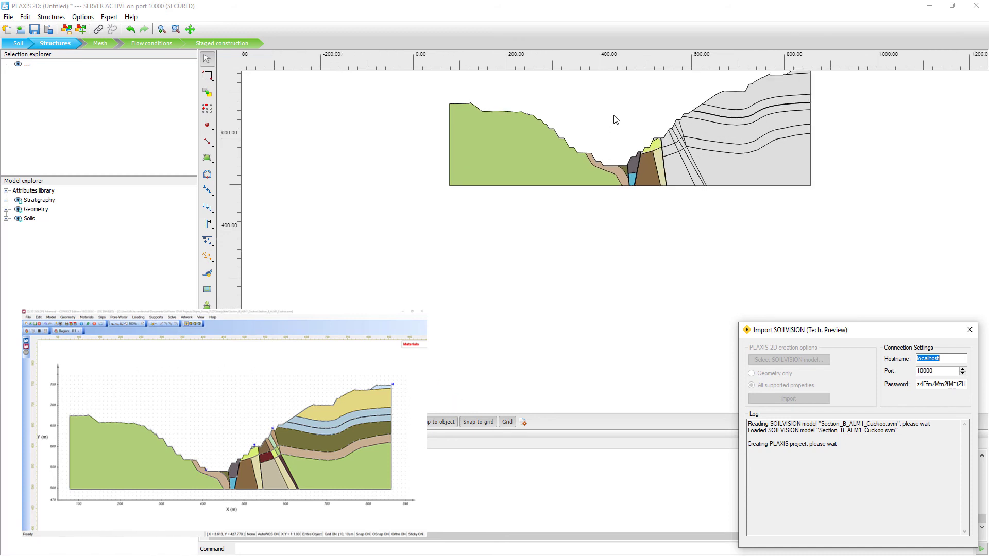
- Examine the pit slope geometry and material zones of the imported Section_B_ALM1_Cuckoo model in PLAXIS 2D
{"action": "scroll", "coordinate": [620, 123], "scroll_direction": "up", "scroll_amount": 2}
{"action": "scroll", "coordinate": [683, 94], "scroll_direction": "up", "scroll_amount": 3}
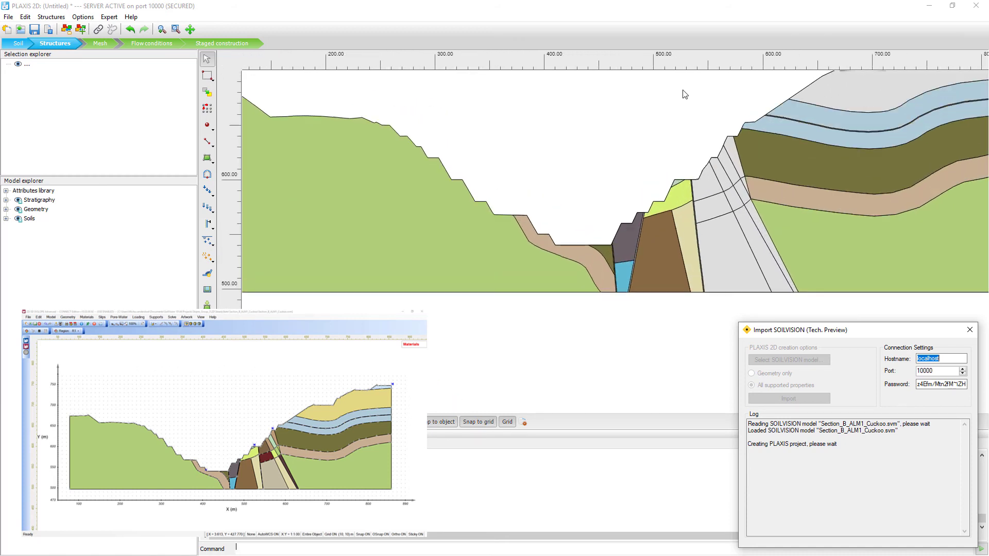
{"action": "scroll", "coordinate": [683, 90], "scroll_direction": "down", "scroll_amount": 1}
{"action": "left_click_drag", "start_coordinate": [683, 90], "coordinate": [675, 150]}
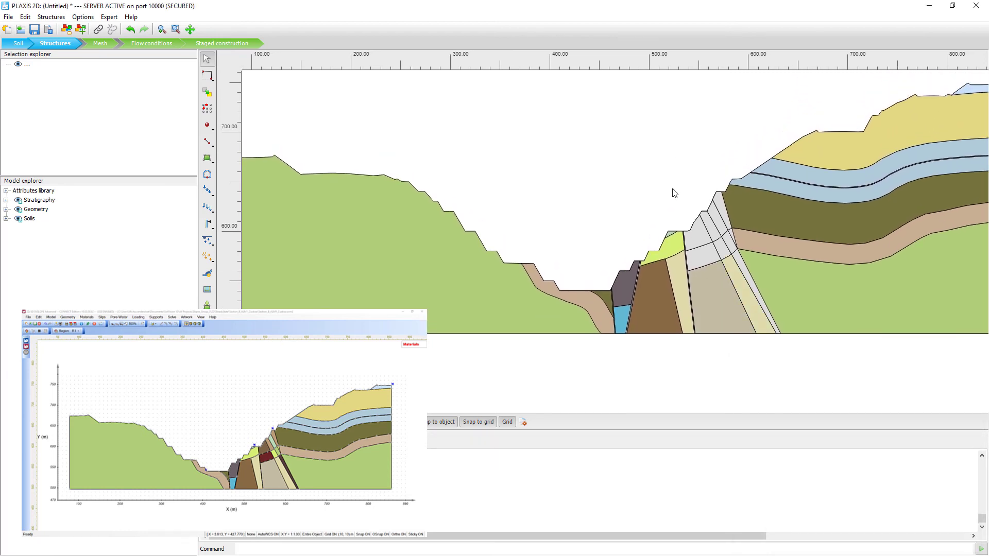
{"action": "scroll", "coordinate": [675, 193], "scroll_direction": "down", "scroll_amount": 1}
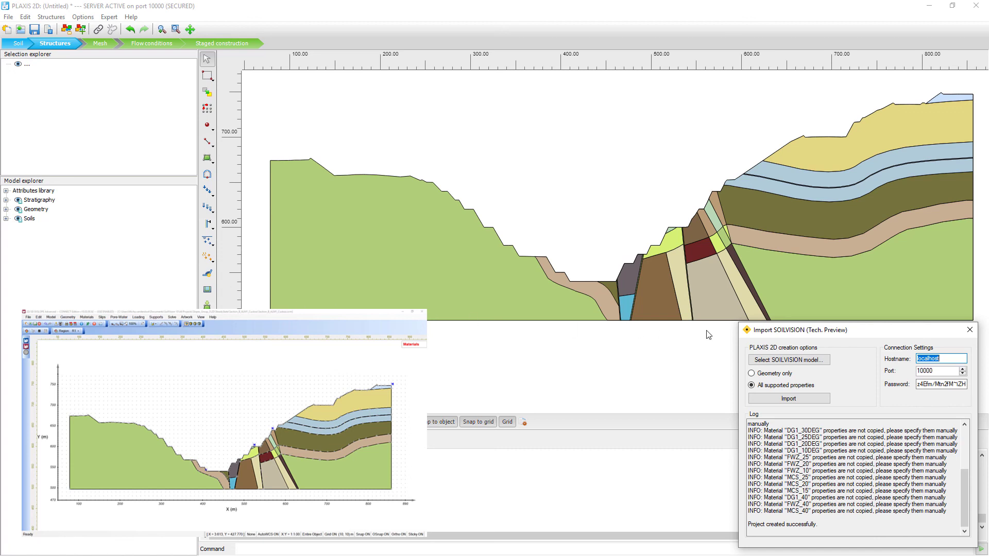
{"action": "key", "text": "Escape"}
{"action": "scroll", "coordinate": [641, 274], "scroll_direction": "up", "scroll_amount": 5}
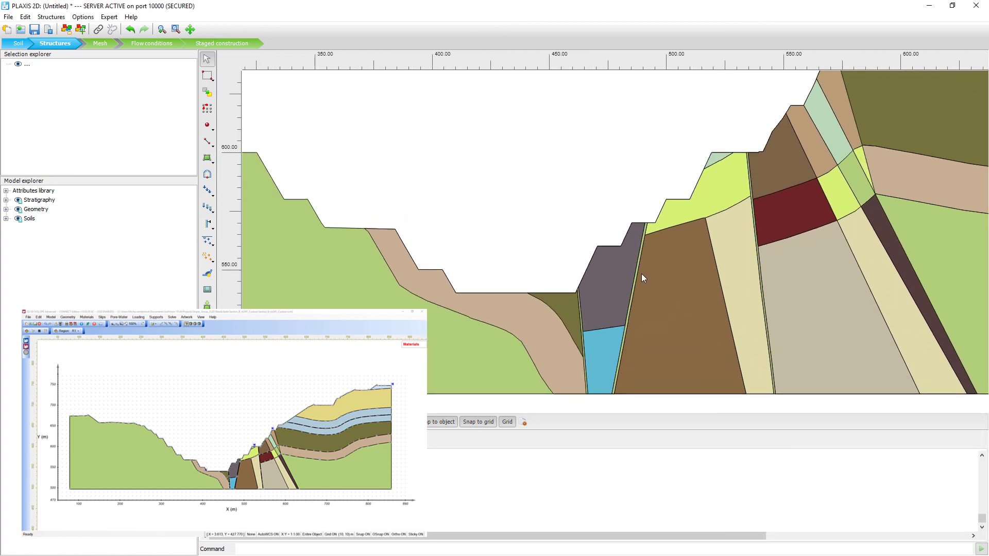
{"action": "scroll", "coordinate": [641, 274], "scroll_direction": "down", "scroll_amount": 3}
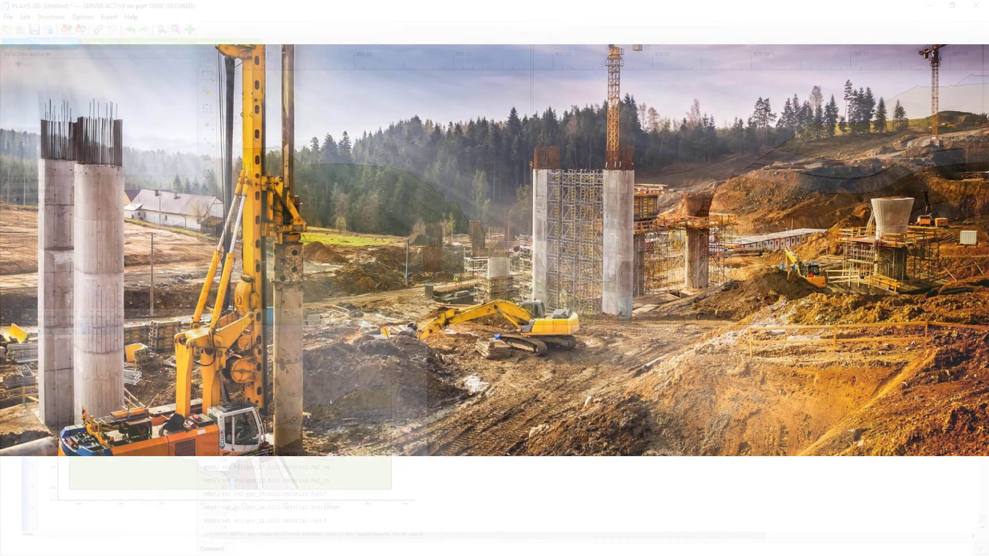